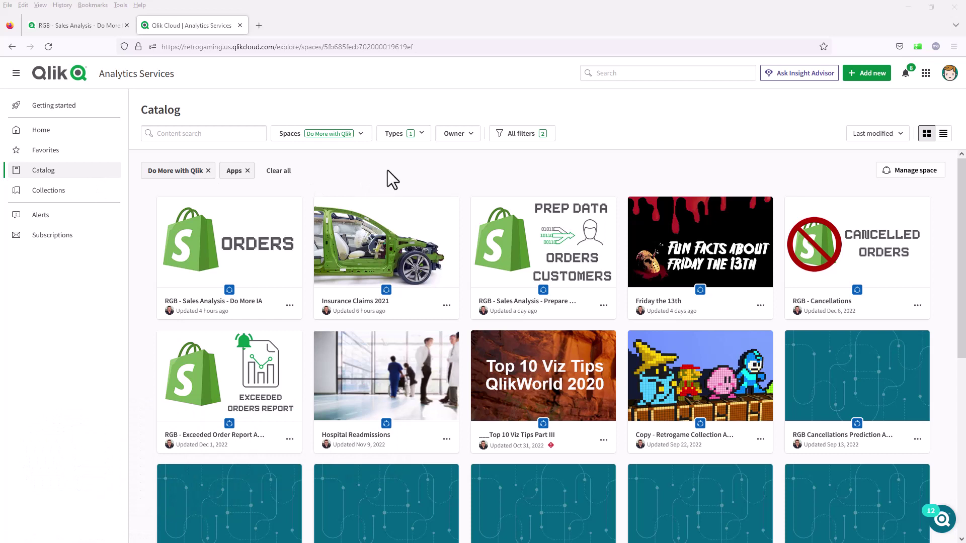
# - Filter the catalog by type to show Glossaries only, excluding Apps
pyautogui.moveTo(721, 434)
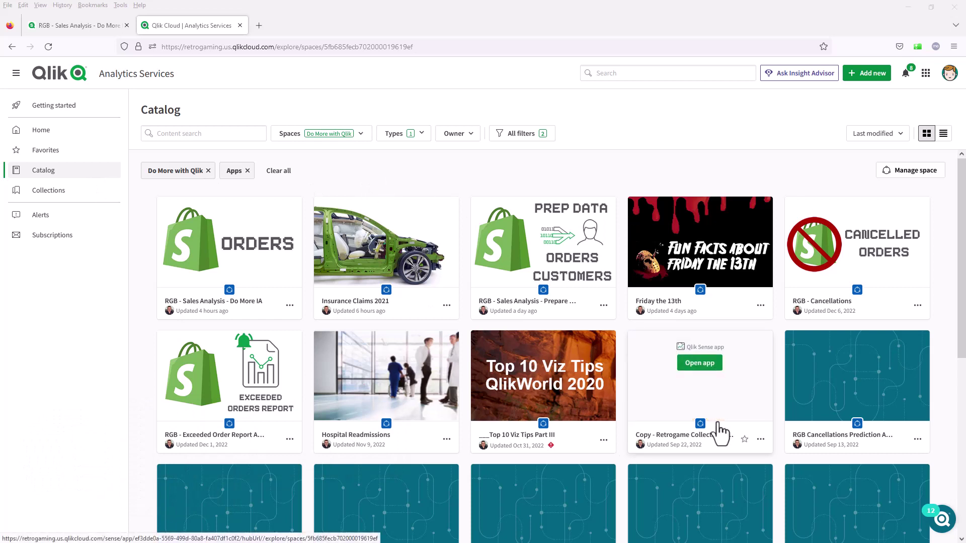
pyautogui.click(394, 138)
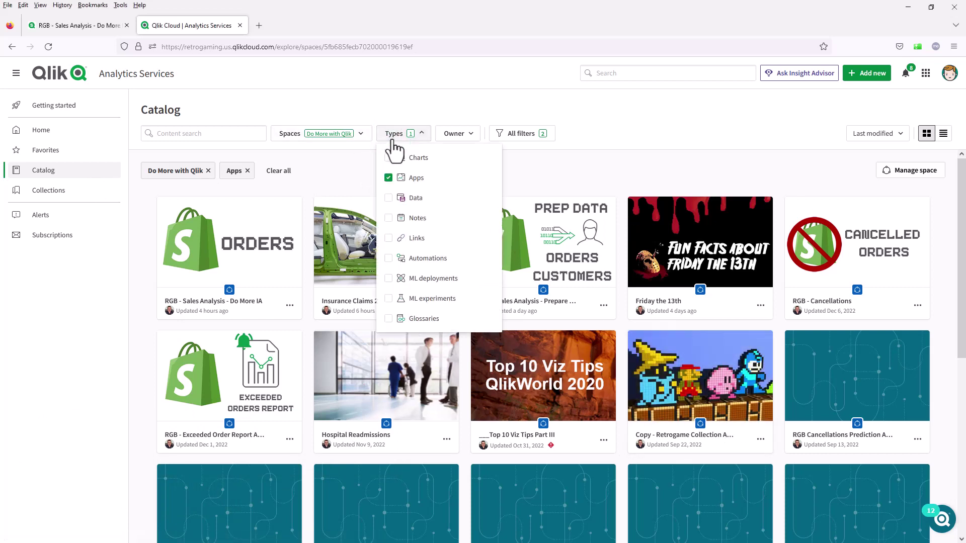
pyautogui.click(388, 318)
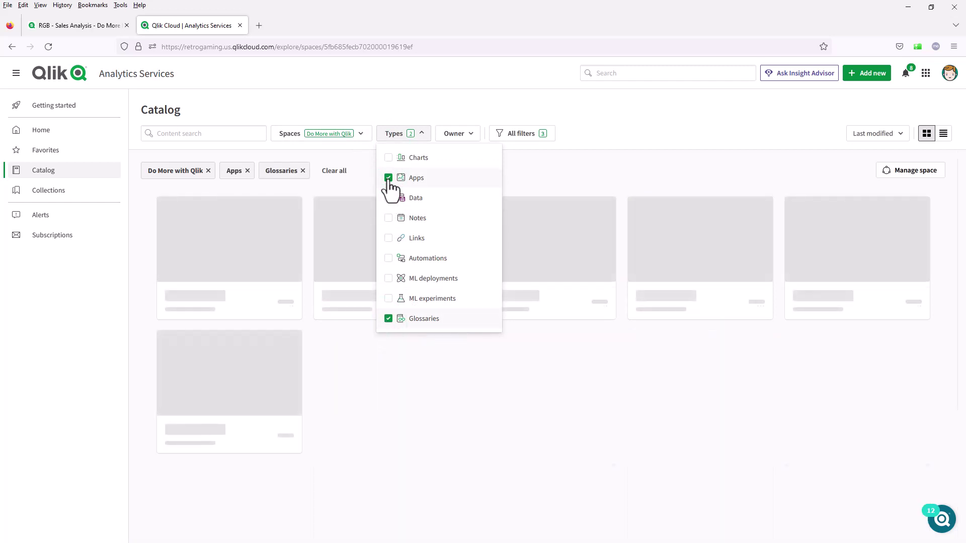
pyautogui.click(388, 178)
pyautogui.click(581, 171)
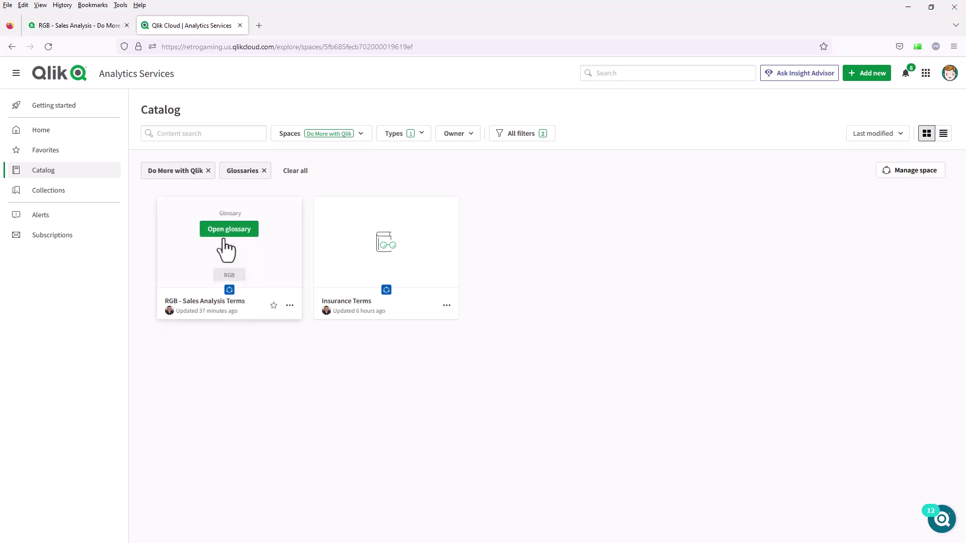
# - Open the RGB - Sales Analysis Terms glossary and review its Categories, Status, Stewards and All filters lists
pyautogui.click(223, 237)
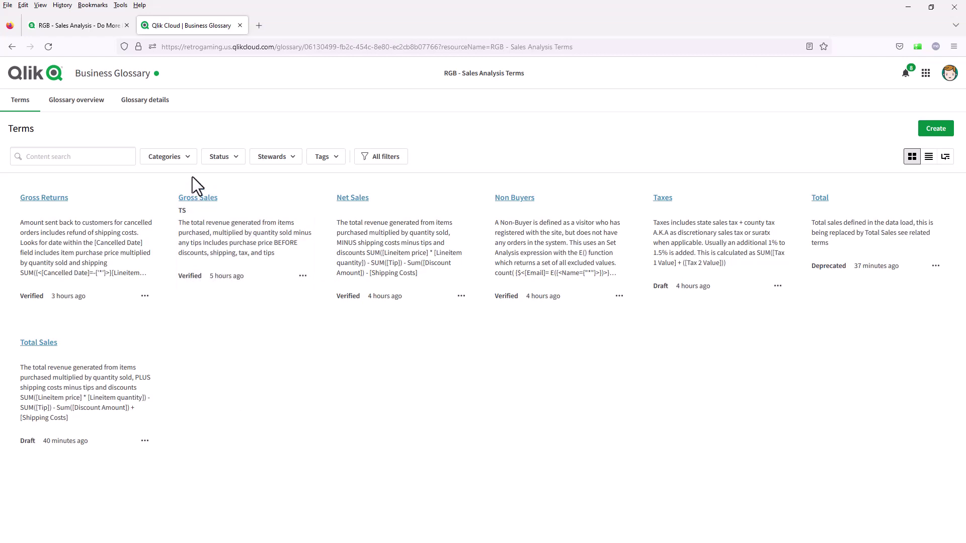
pyautogui.click(192, 160)
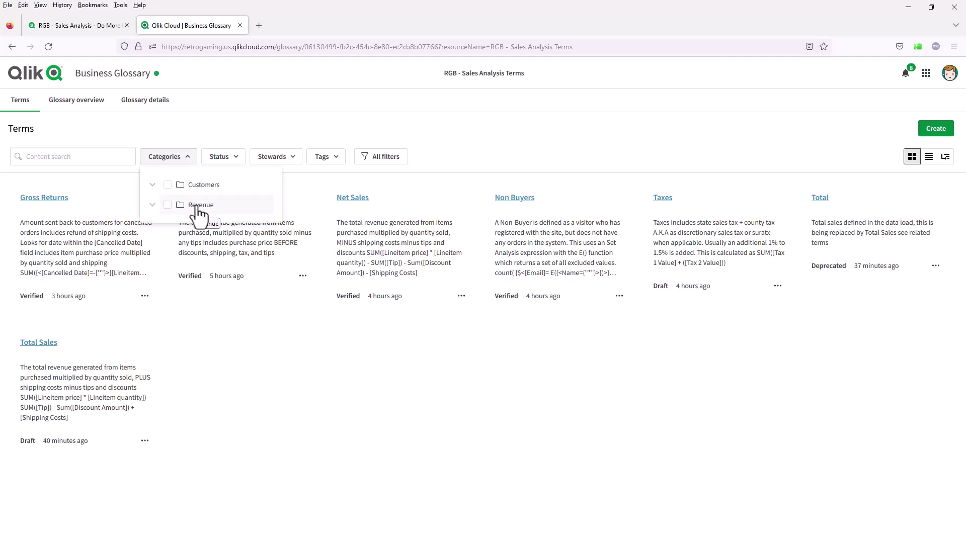
pyautogui.click(228, 159)
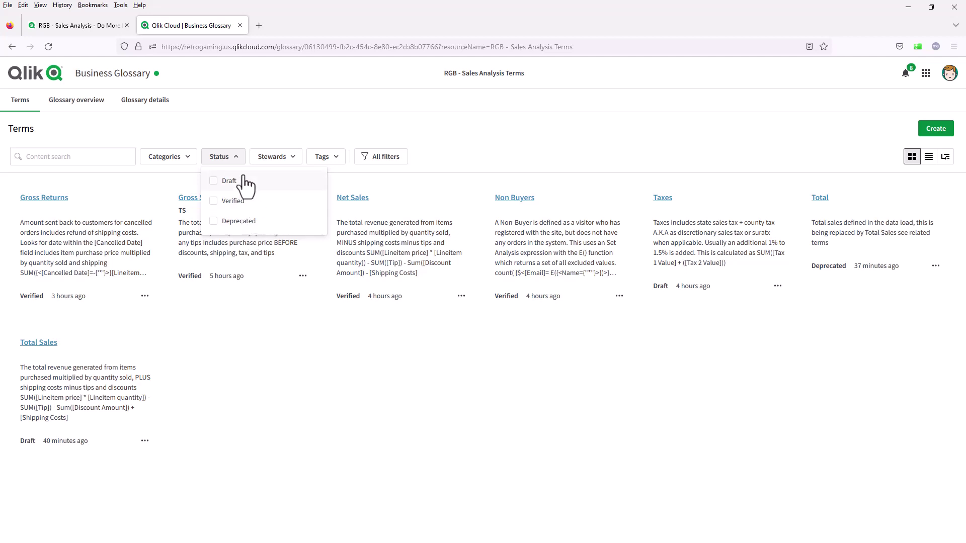
pyautogui.click(290, 159)
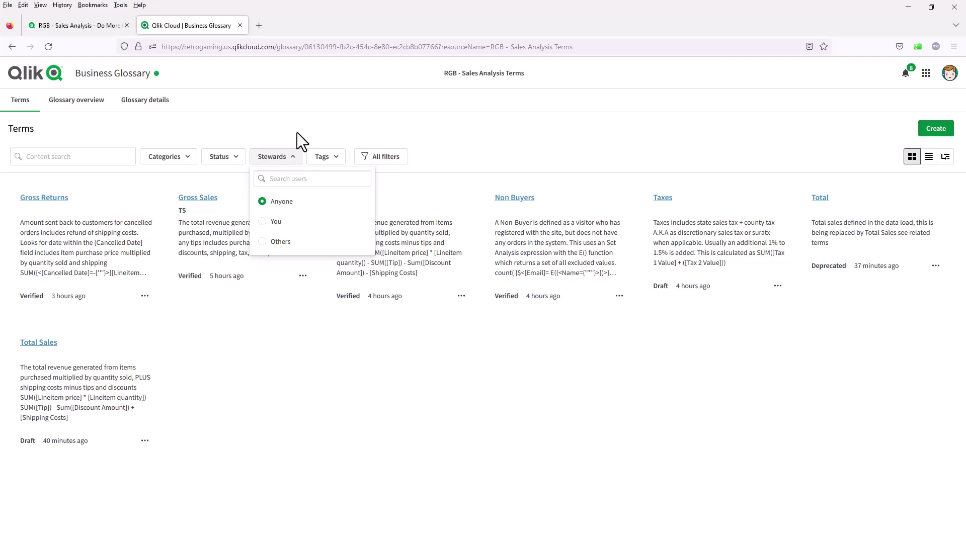
pyautogui.click(297, 132)
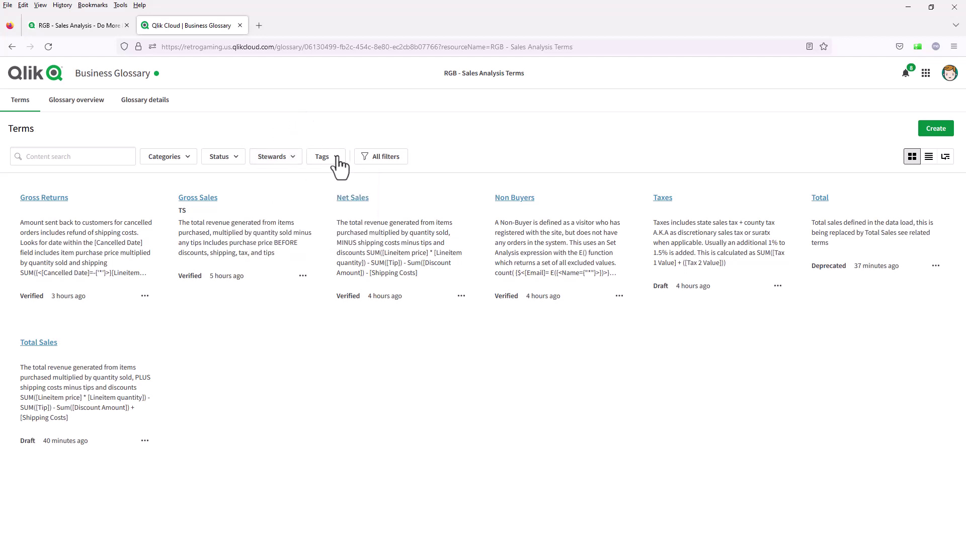
pyautogui.click(384, 160)
pyautogui.click(502, 161)
# - Review the glossary's overview, details and term template, ending on its Export page
pyautogui.click(76, 100)
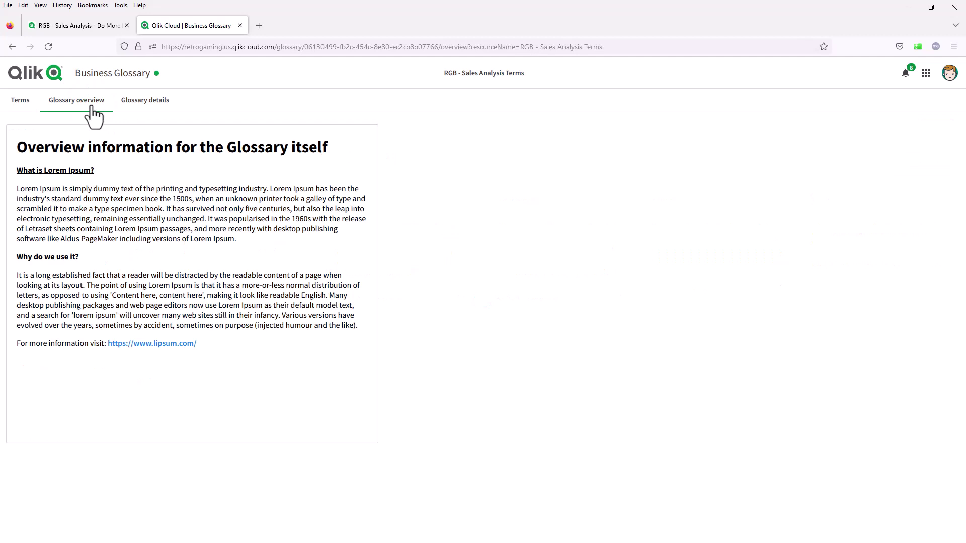
pyautogui.click(171, 110)
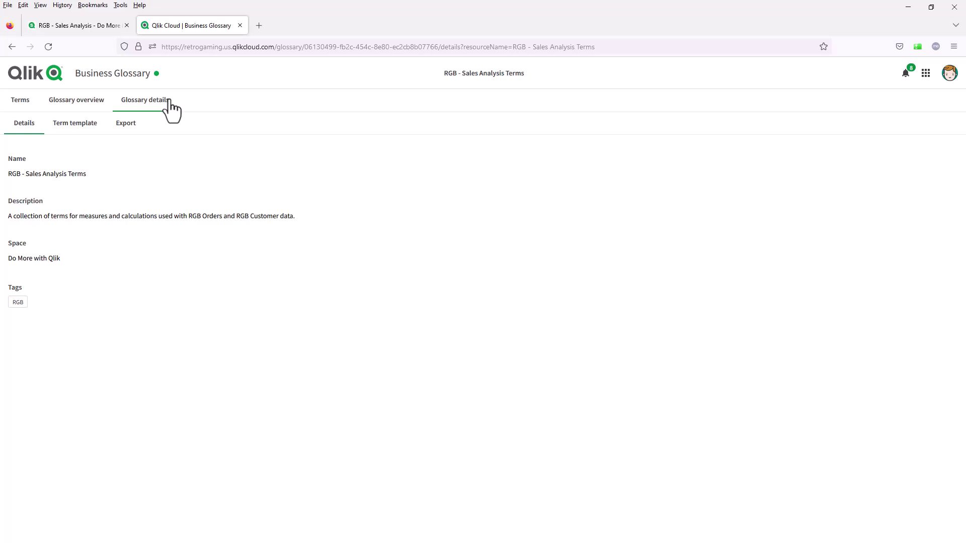
pyautogui.click(87, 132)
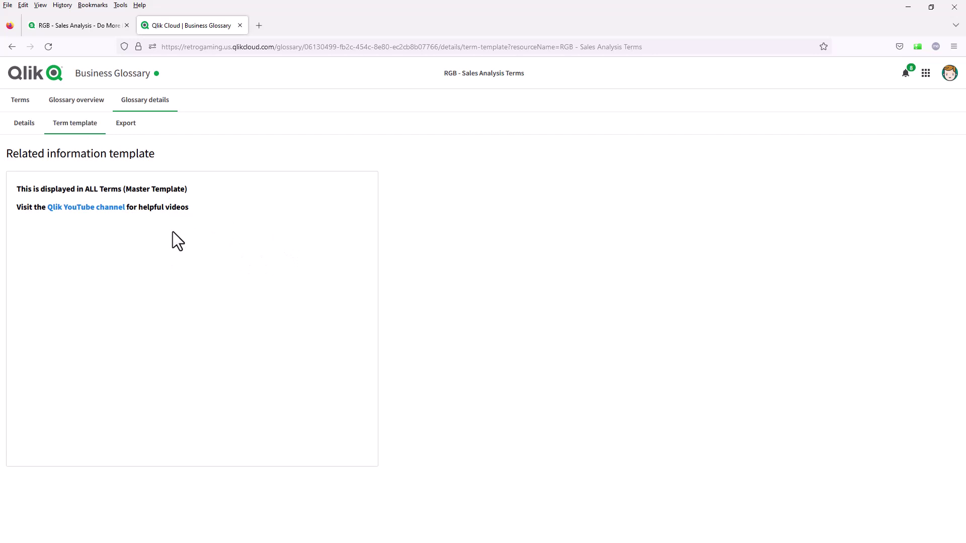
pyautogui.click(130, 125)
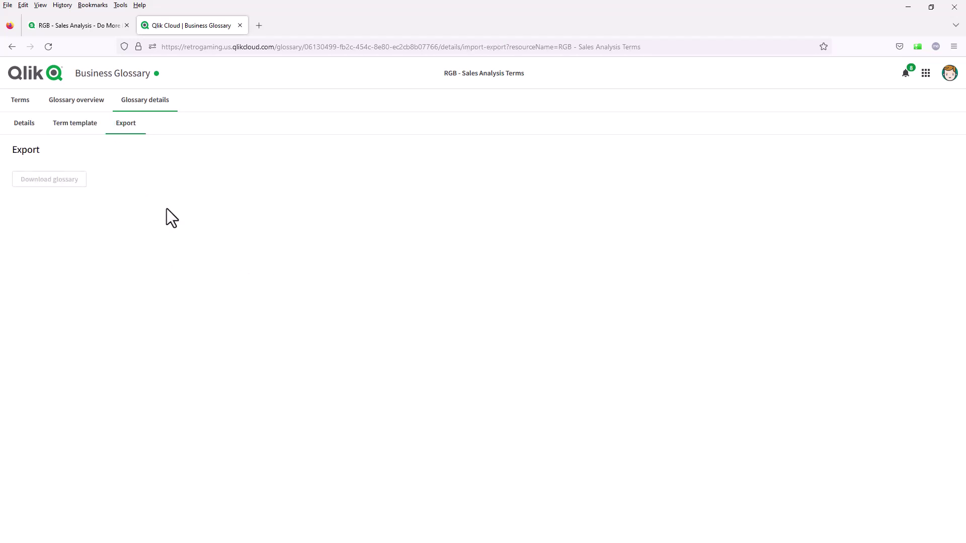
# - Return to the terms list and open the Non Buyers term's full details
pyautogui.click(33, 105)
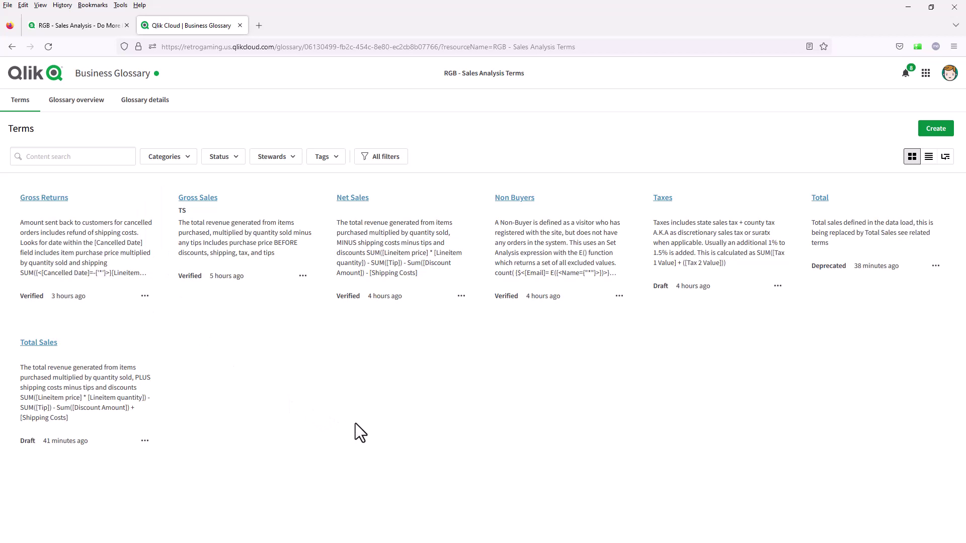
pyautogui.moveTo(525, 251)
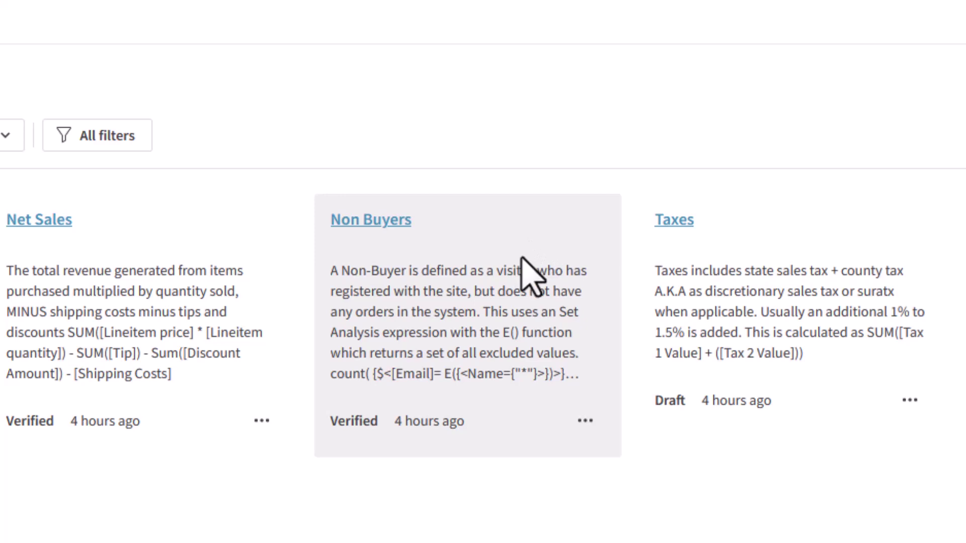
pyautogui.click(586, 423)
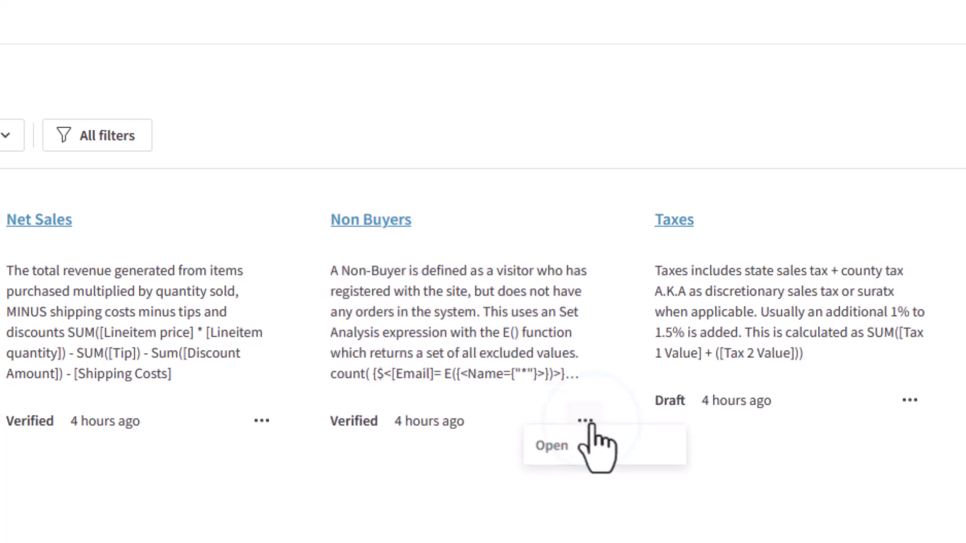
pyautogui.click(609, 328)
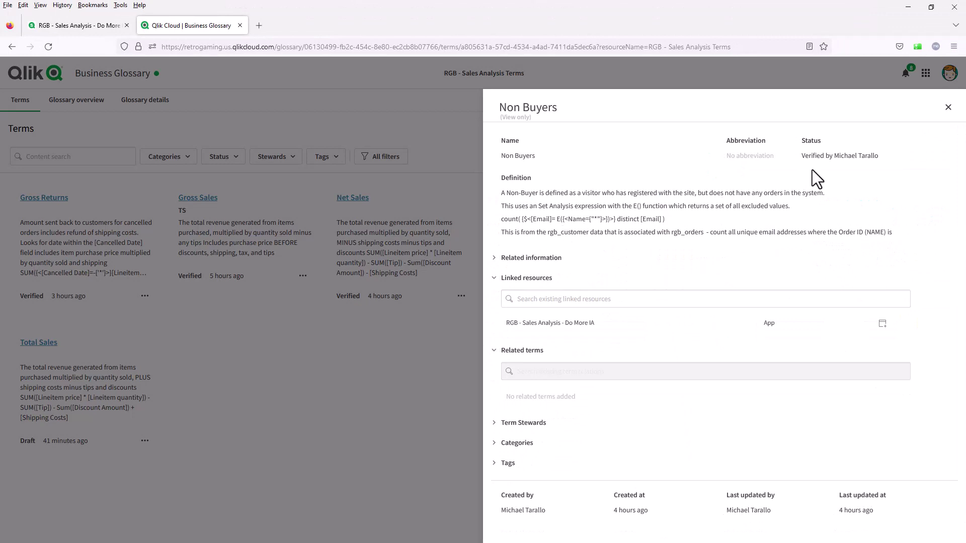
# - Expand Non Buyers' related information, term stewards, Customers category and tags sections
pyautogui.click(518, 259)
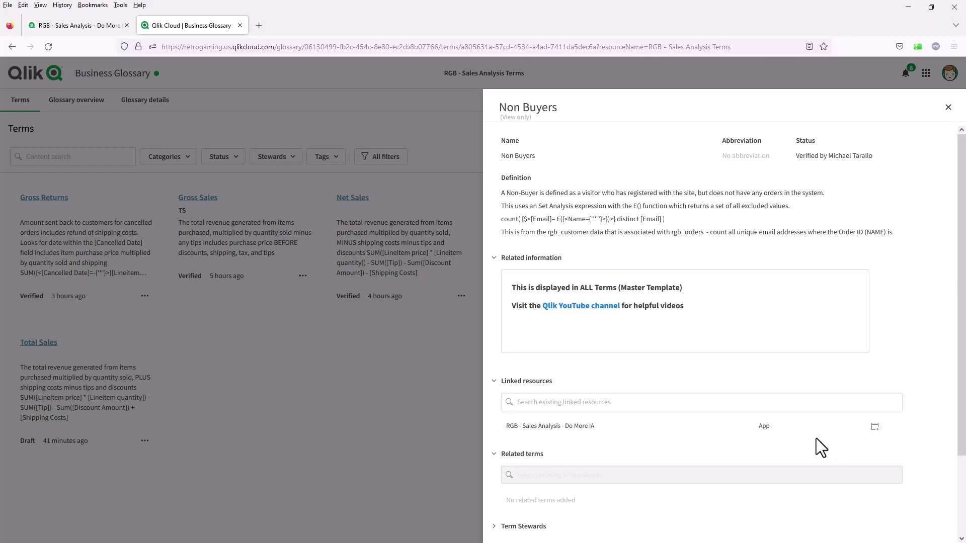
pyautogui.scroll(-3, 579, 438)
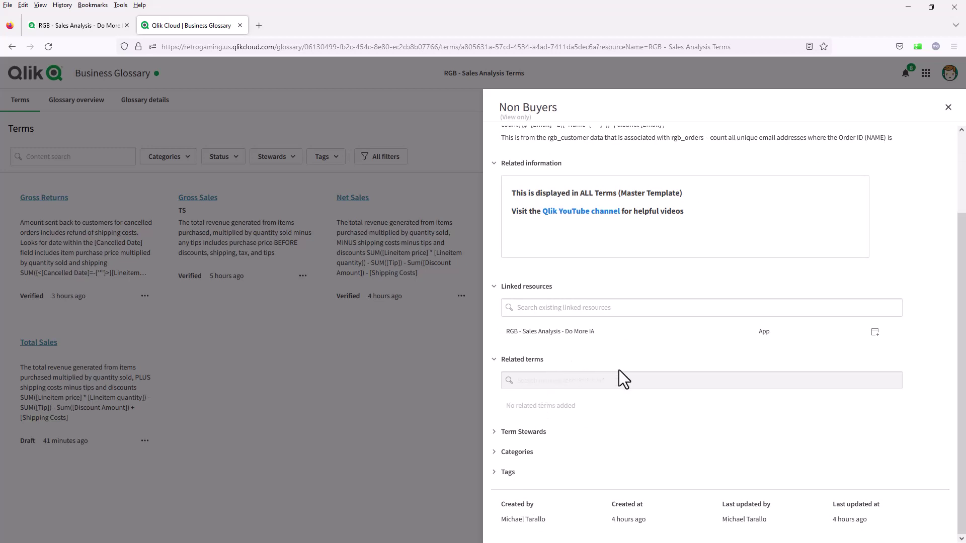
pyautogui.click(539, 433)
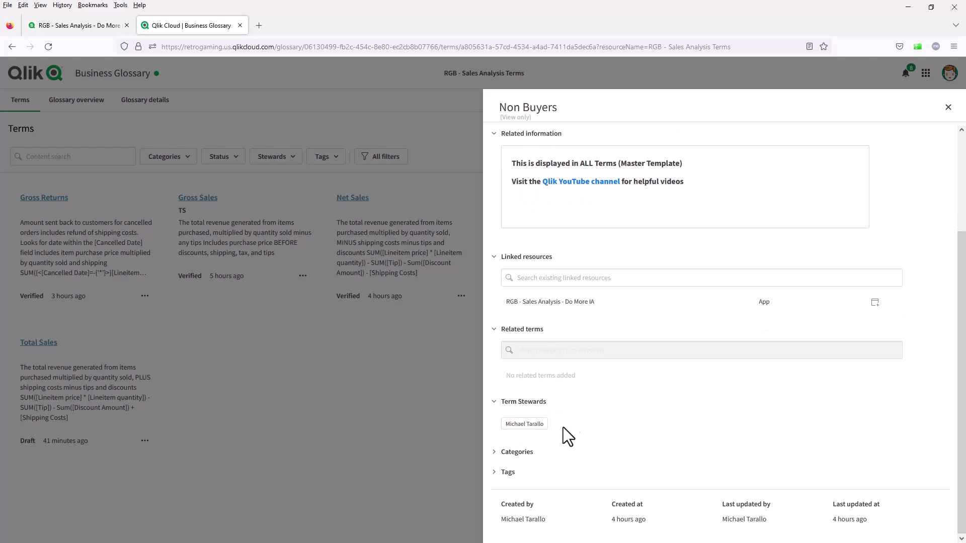
pyautogui.click(533, 452)
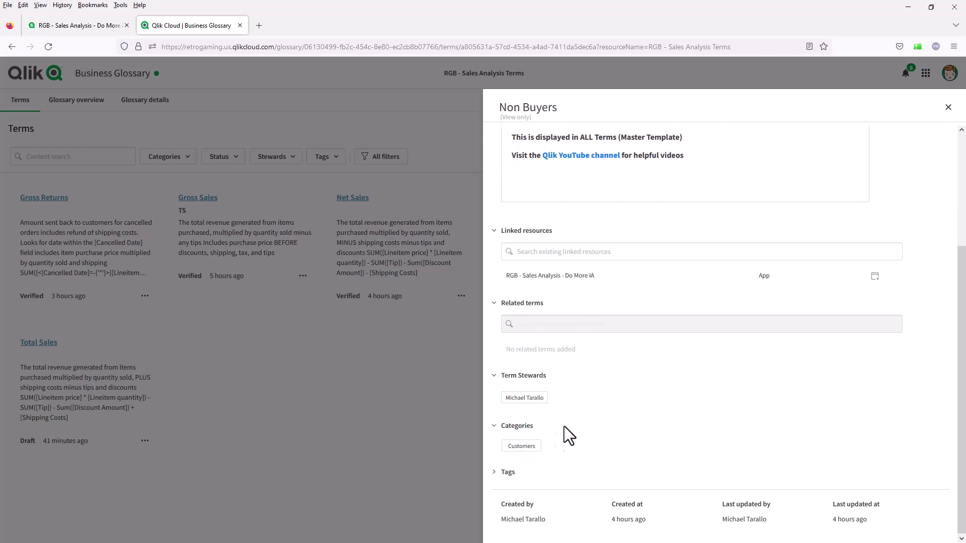
pyautogui.click(504, 473)
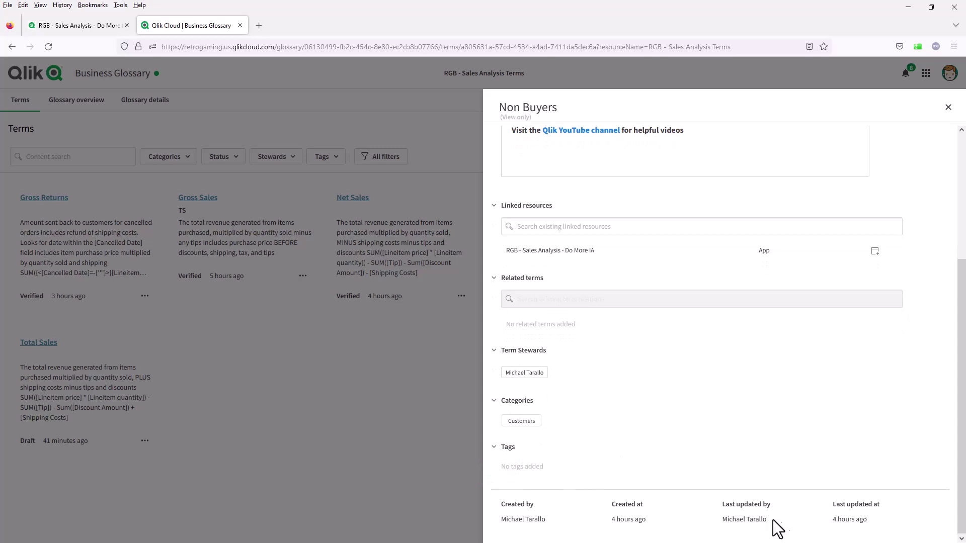
pyautogui.scroll(3, 697, 448)
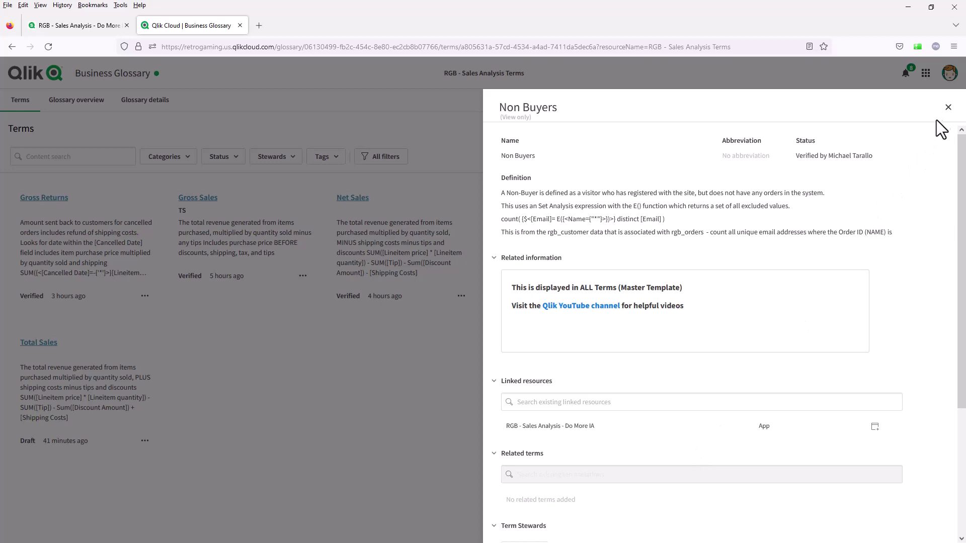
# - Close the Non Buyers details and start creating a new glossary term
pyautogui.click(947, 107)
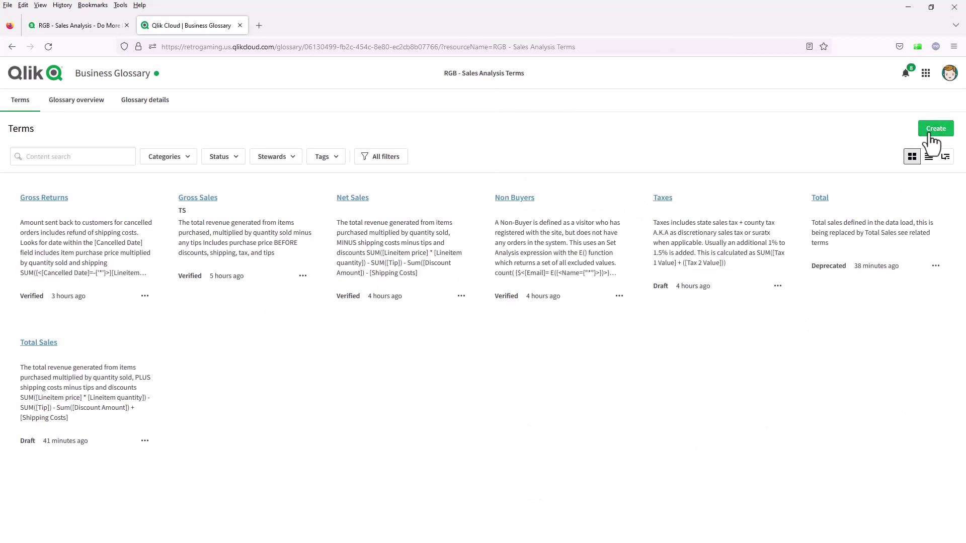
pyautogui.click(931, 133)
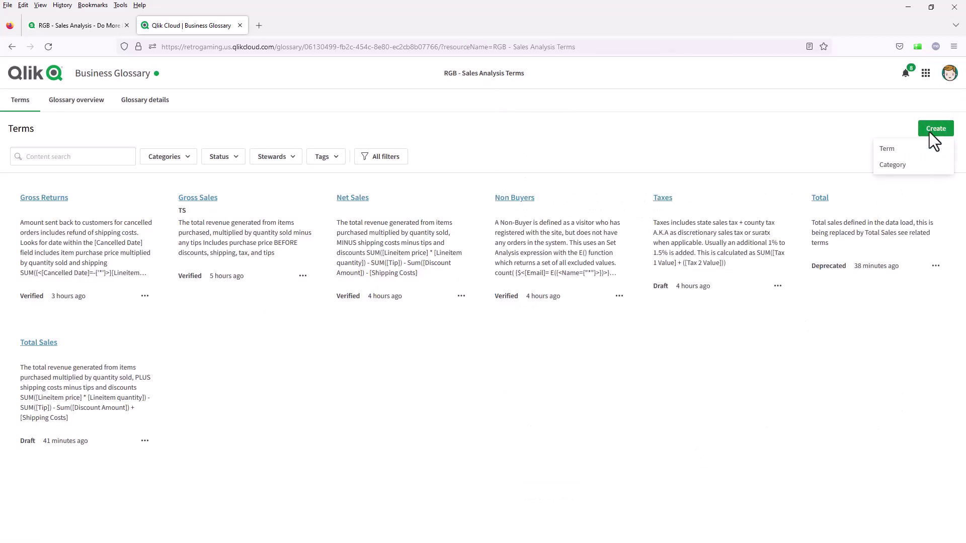
pyautogui.click(901, 149)
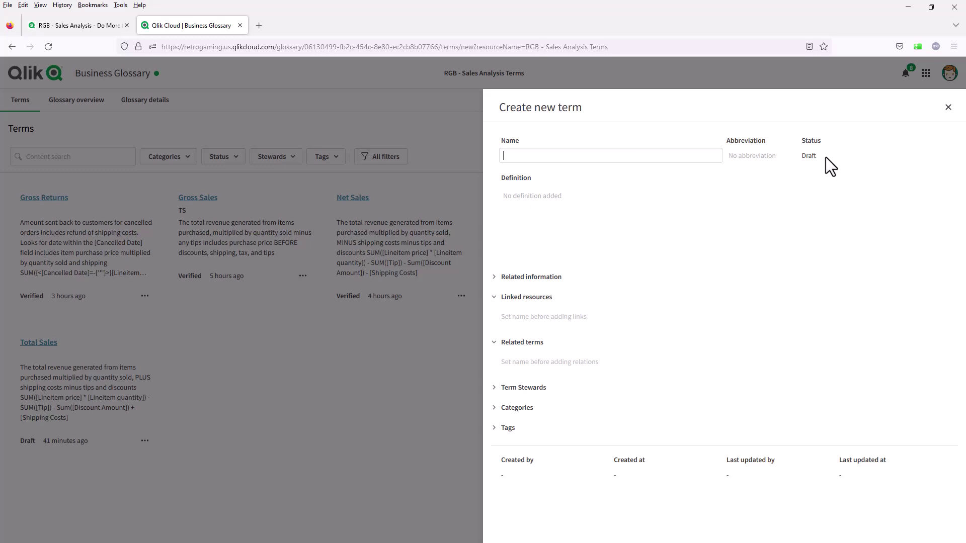
# - Explore the new term's Definition, Related information and Linked resources sections, then discard the draft
pyautogui.click(554, 229)
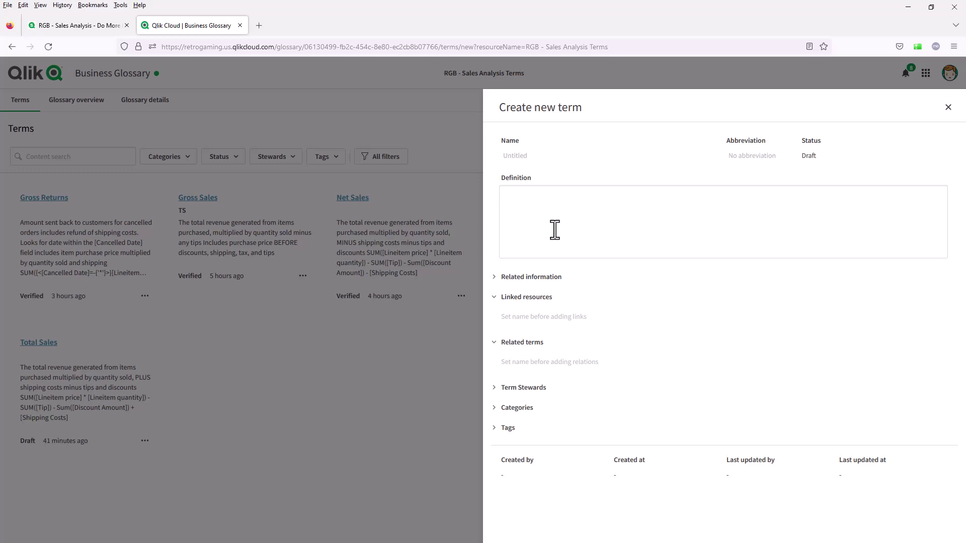
pyautogui.click(497, 278)
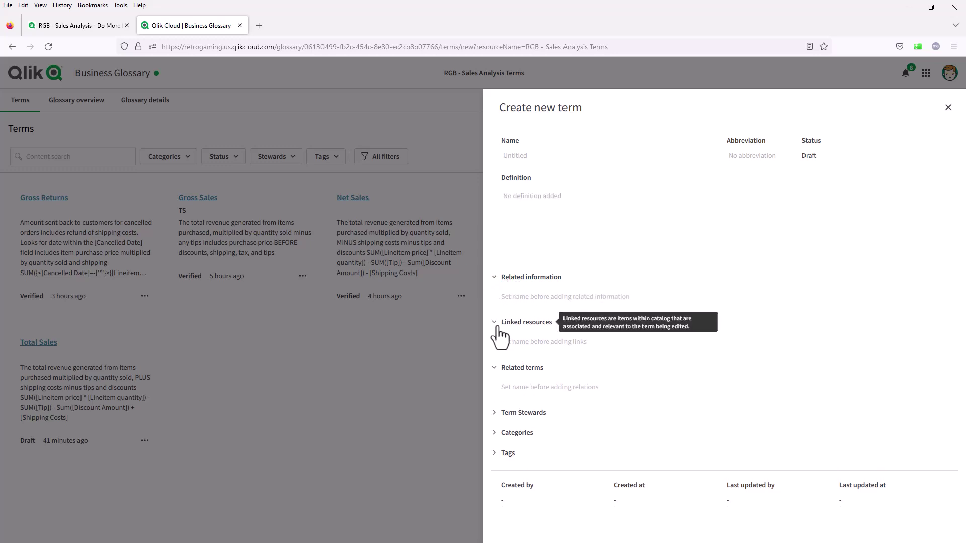
pyautogui.click(498, 326)
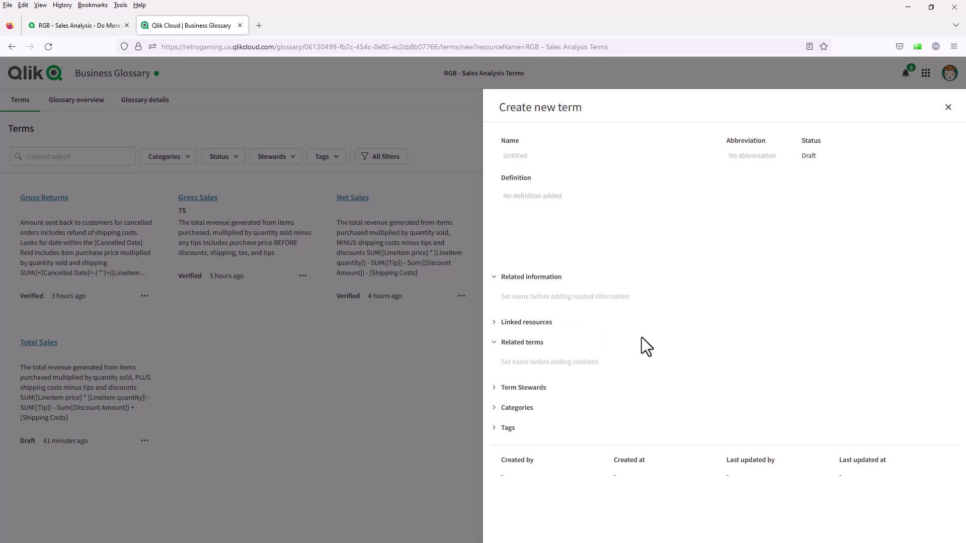
pyautogui.click(947, 109)
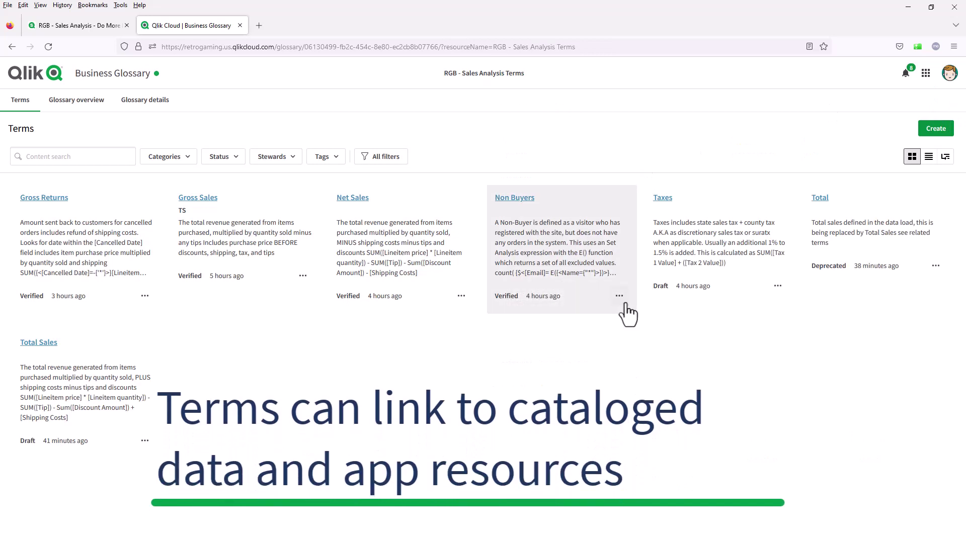
# - Open the Non Buyers term and launch its linked RGB - Sales Analysis - Do More IA app
pyautogui.click(619, 297)
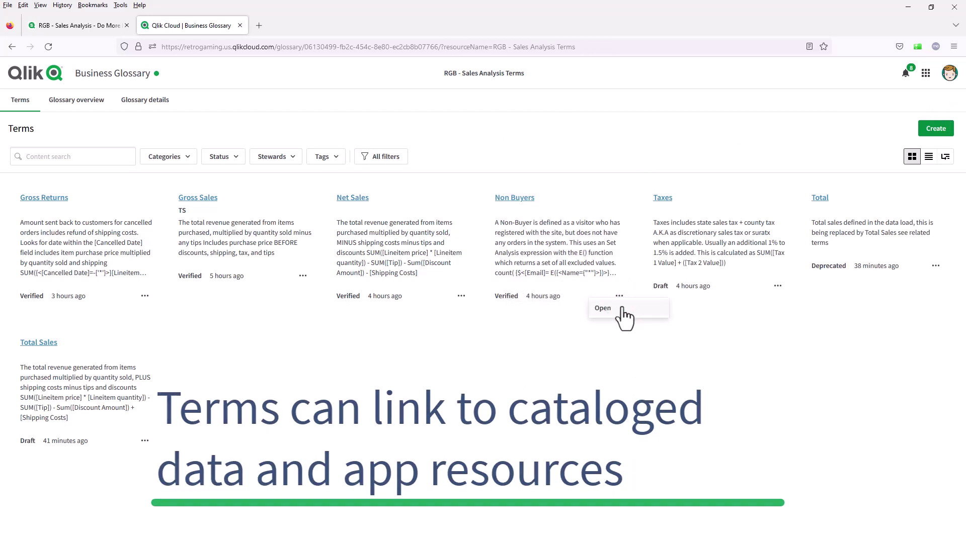
pyautogui.click(622, 311)
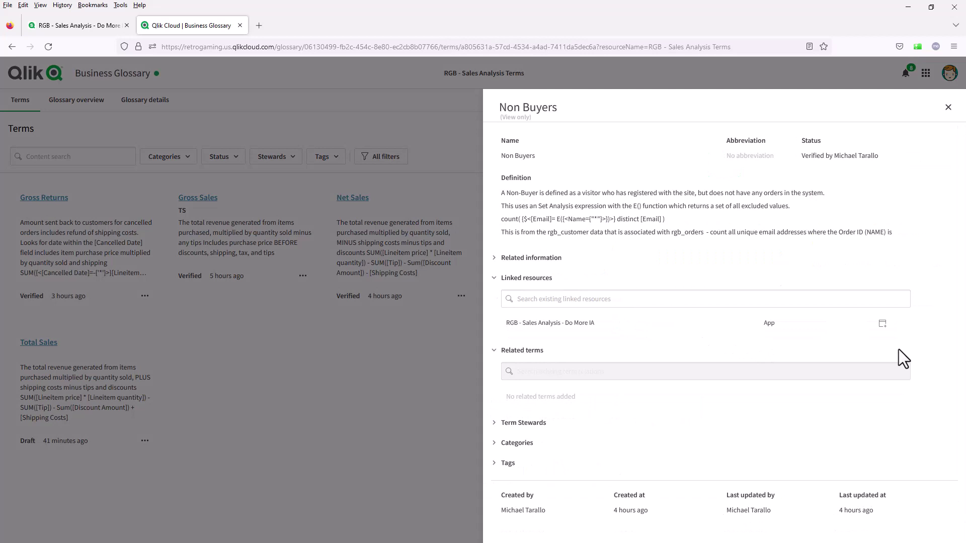
pyautogui.click(882, 325)
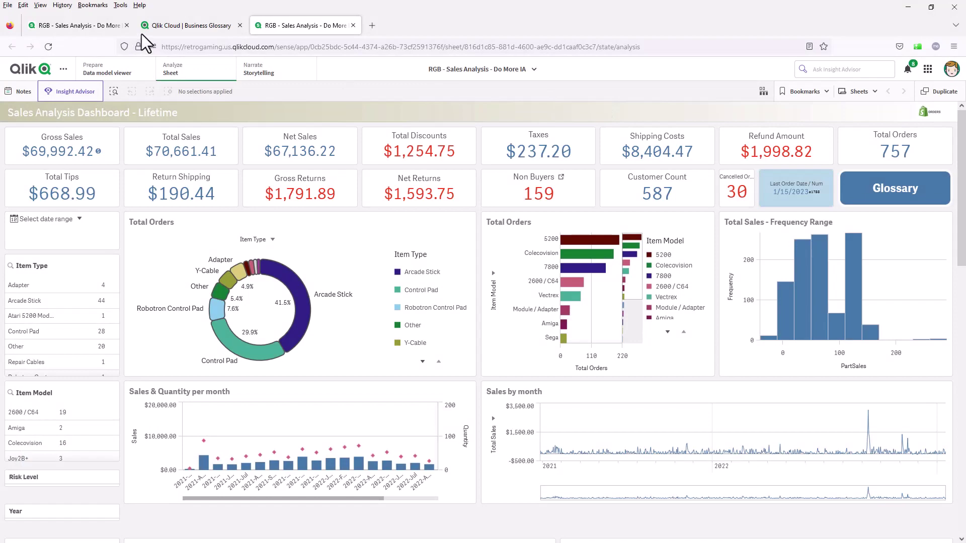
# - Check the glossary tab, then return to the Sales Analysis Dashboard - Lifetime sheet
pyautogui.click(163, 29)
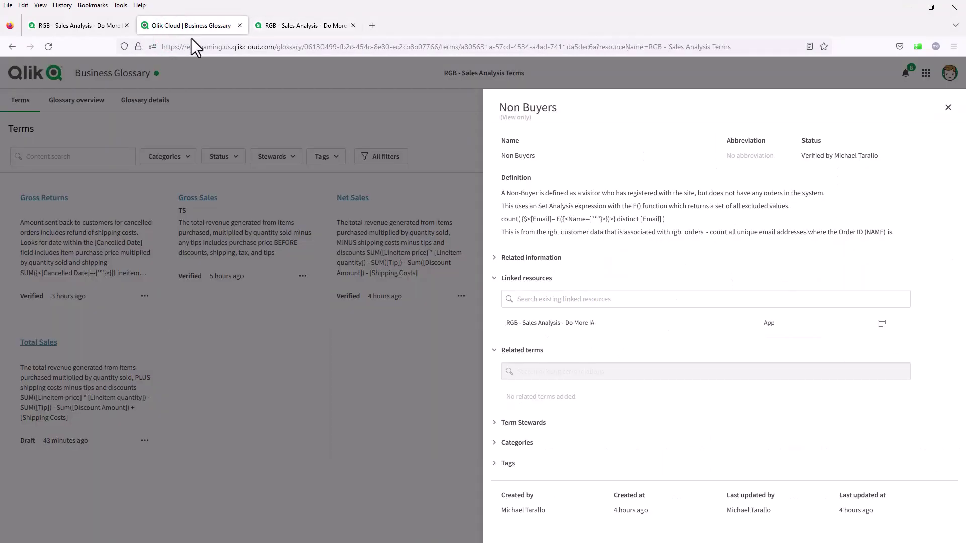
pyautogui.click(278, 30)
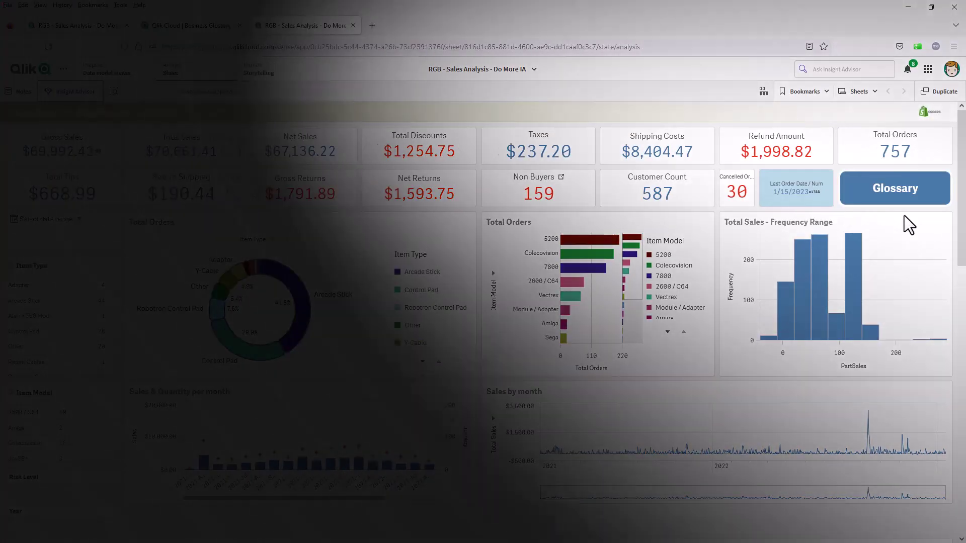